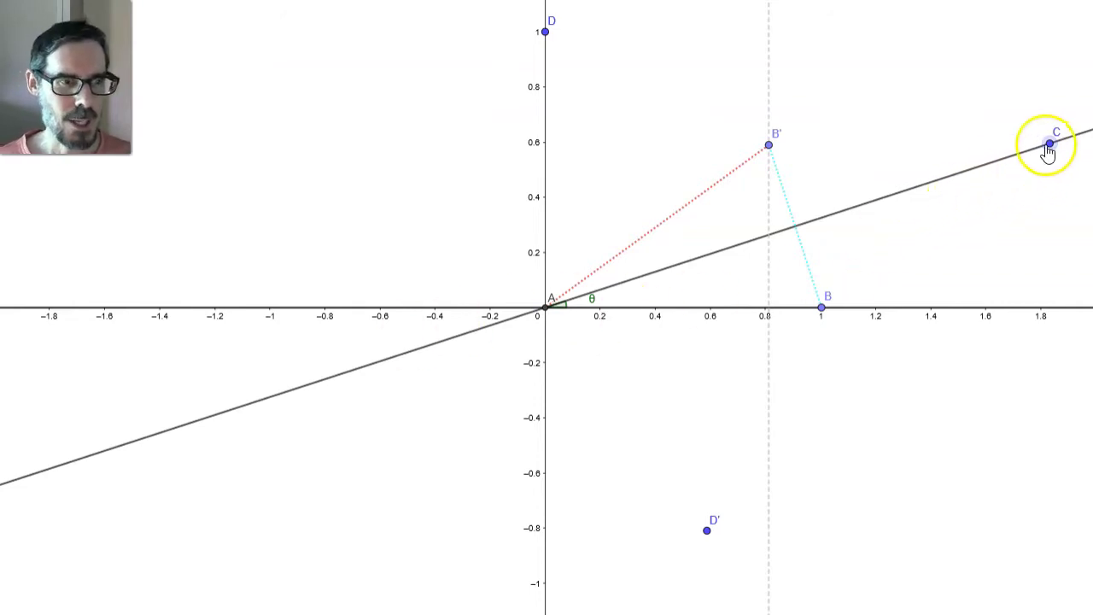
# Swing mirror line AC through several angles about A by dragging C, watching B' and D' follow
pyautogui.moveTo(1049, 150); pyautogui.dragTo(943, 89)
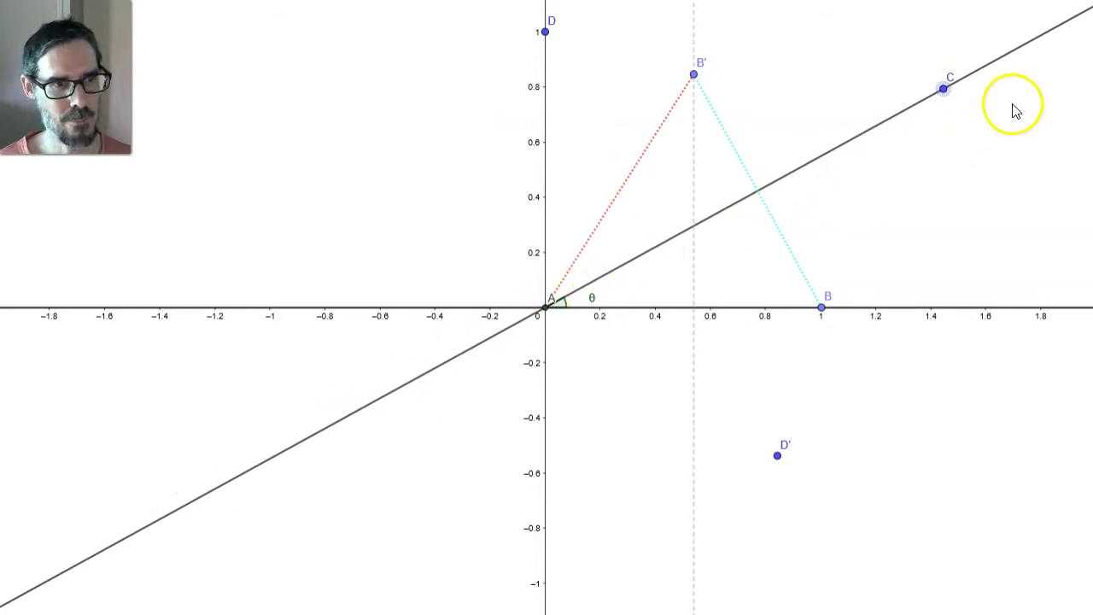
pyautogui.moveTo(947, 93); pyautogui.dragTo(983, 128)
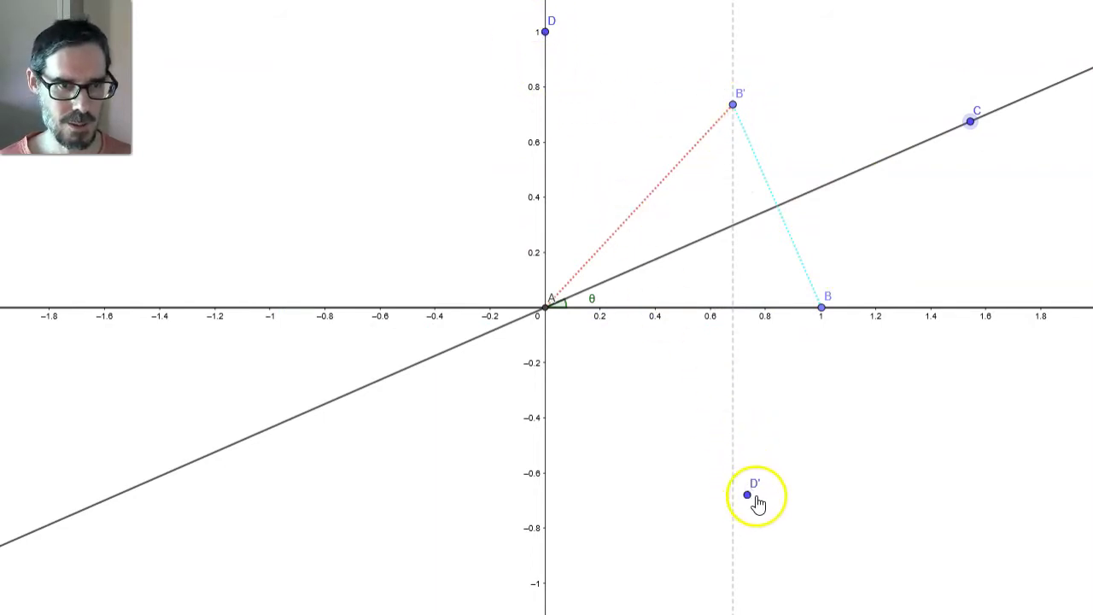
pyautogui.moveTo(974, 117); pyautogui.dragTo(884, 164)
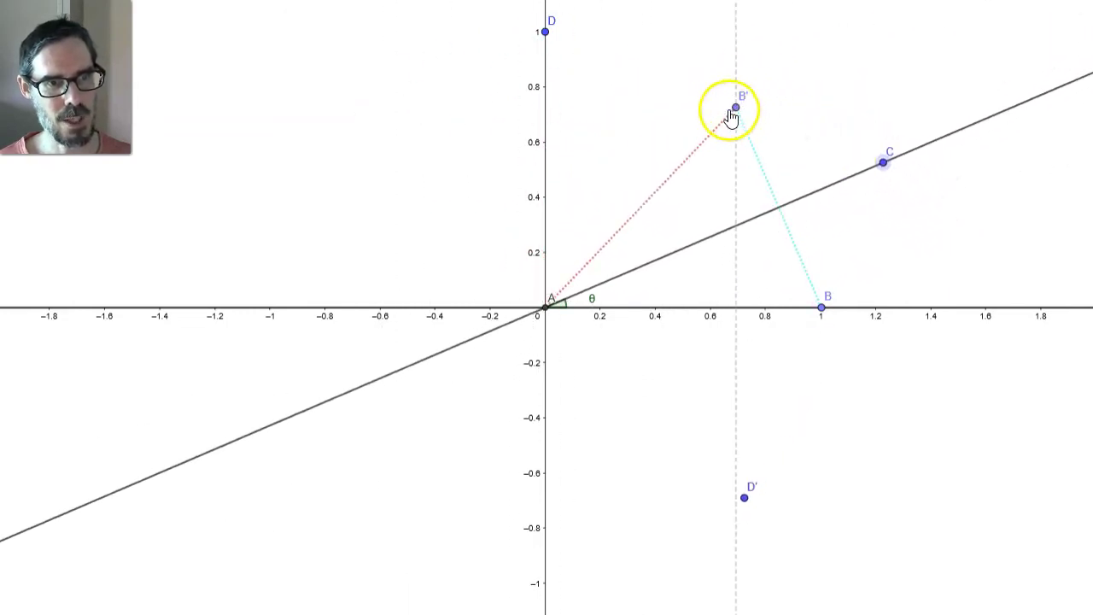
pyautogui.moveTo(886, 162)
pyautogui.mouseDown()
pyautogui.moveTo(851, 119)
pyautogui.moveTo(903, 173)
pyautogui.moveTo(900, 164)
pyautogui.mouseUp()
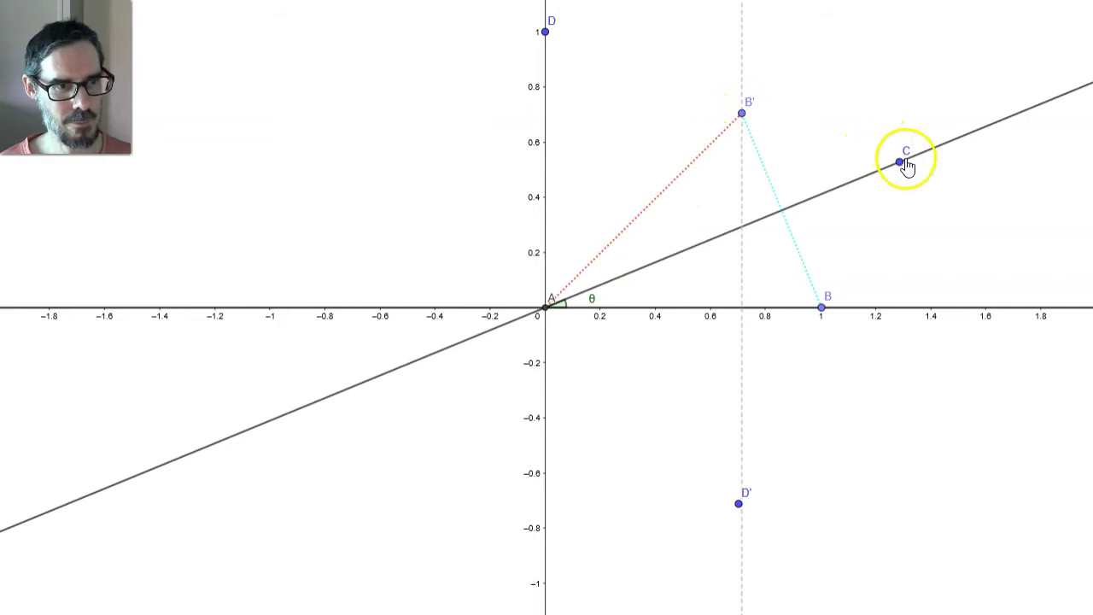
# Turn line AC counter-clockwise about A until B' rises to about (0.6, 0.8)
pyautogui.moveTo(900, 161); pyautogui.dragTo(871, 159)
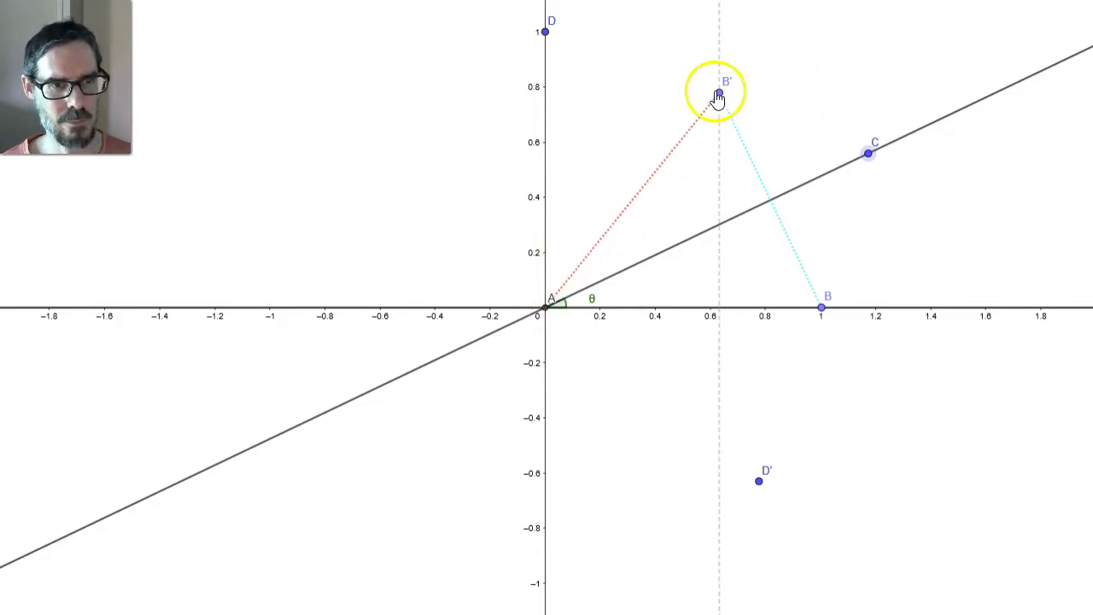
pyautogui.moveTo(871, 157); pyautogui.dragTo(848, 161)
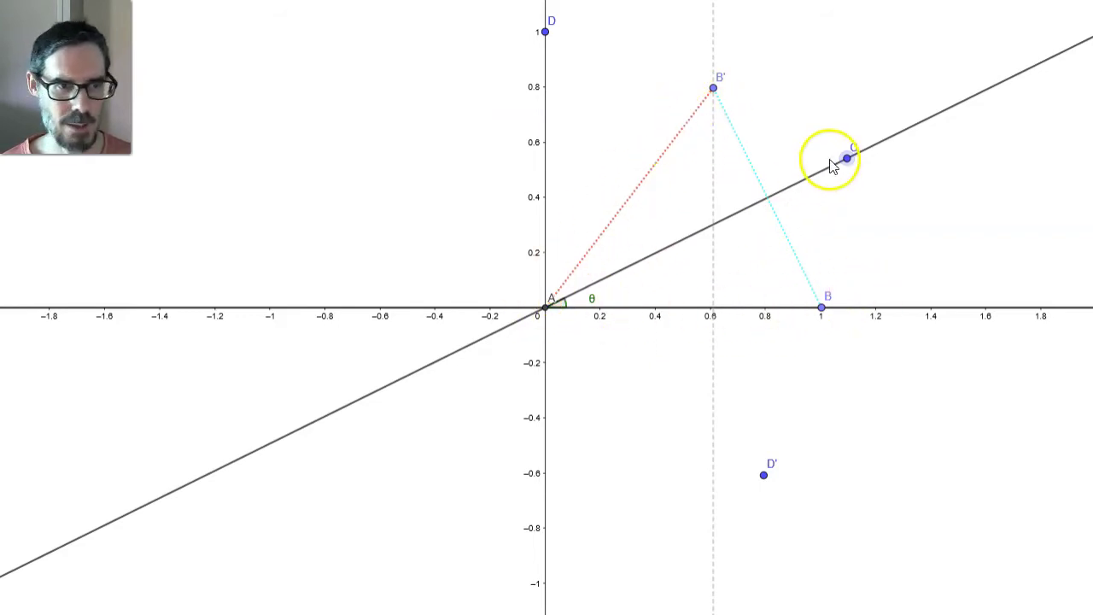
pyautogui.moveTo(845, 160)
pyautogui.mouseDown()
pyautogui.moveTo(816, 135)
pyautogui.moveTo(726, 106)
pyautogui.moveTo(608, 109)
pyautogui.moveTo(522, 116)
pyautogui.moveTo(335, 193)
pyautogui.moveTo(555, 156)
pyautogui.moveTo(732, 165)
pyautogui.moveTo(818, 183)
pyautogui.moveTo(836, 202)
pyautogui.moveTo(835, 170)
pyautogui.mouseUp()
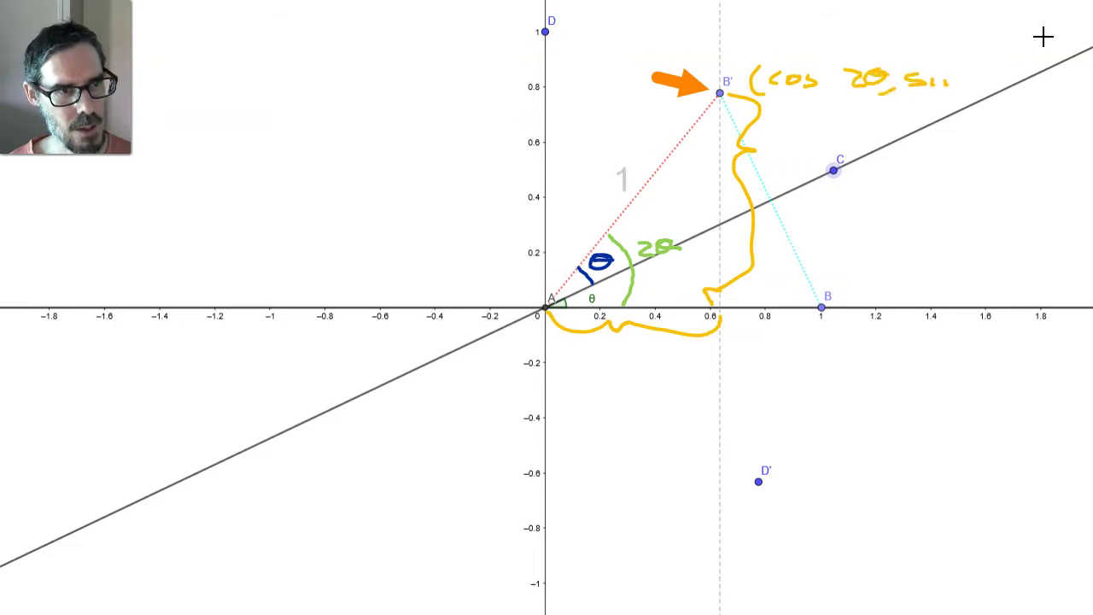
# Handwrite the sin 2θ part of B' coordinates beside B'
pyautogui.moveTo(972, 75); pyautogui.dragTo(992, 89)
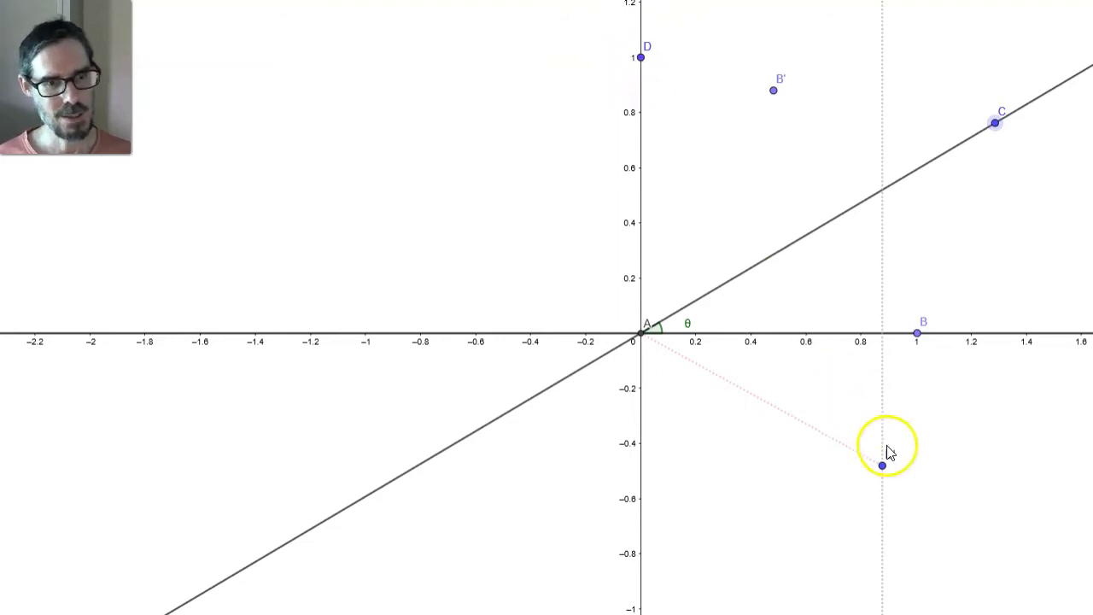
pyautogui.moveTo(996, 123); pyautogui.dragTo(1083, 115)
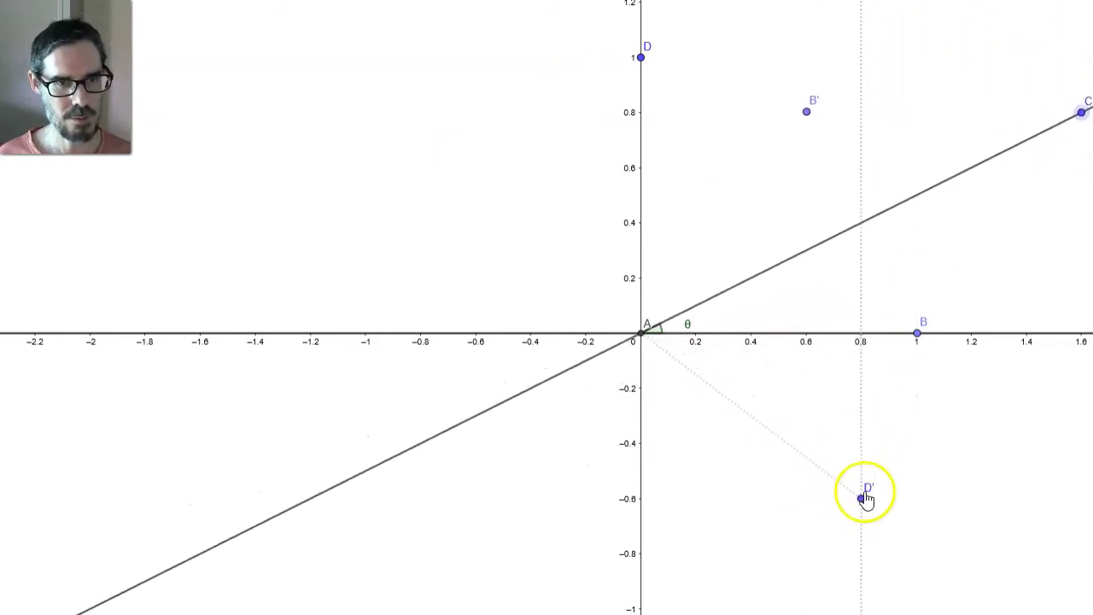
pyautogui.moveTo(1082, 116); pyautogui.dragTo(944, 161)
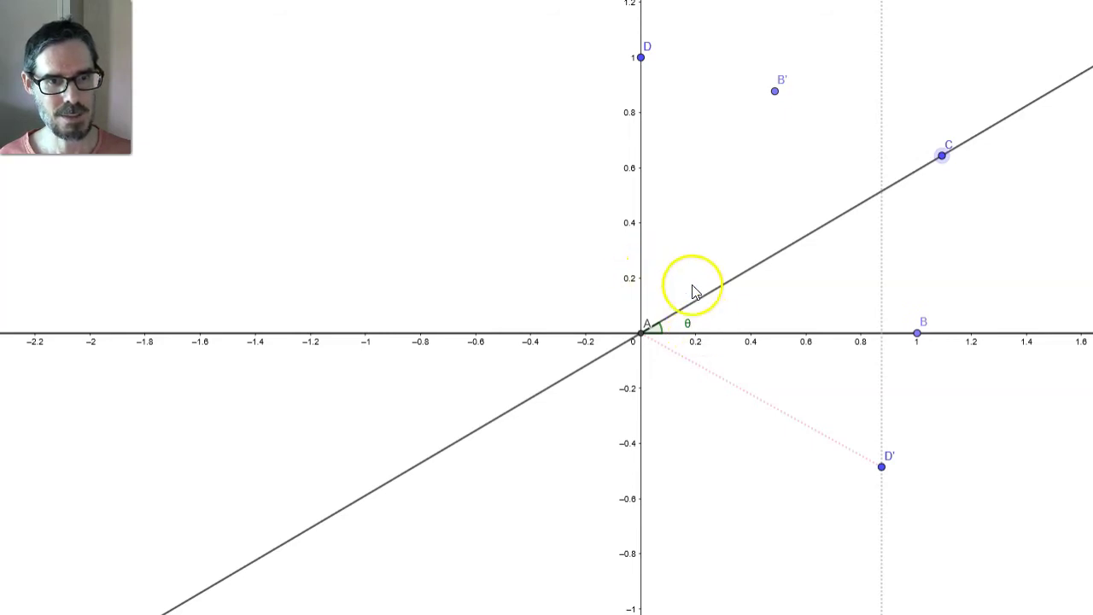
pyautogui.press('Escape')
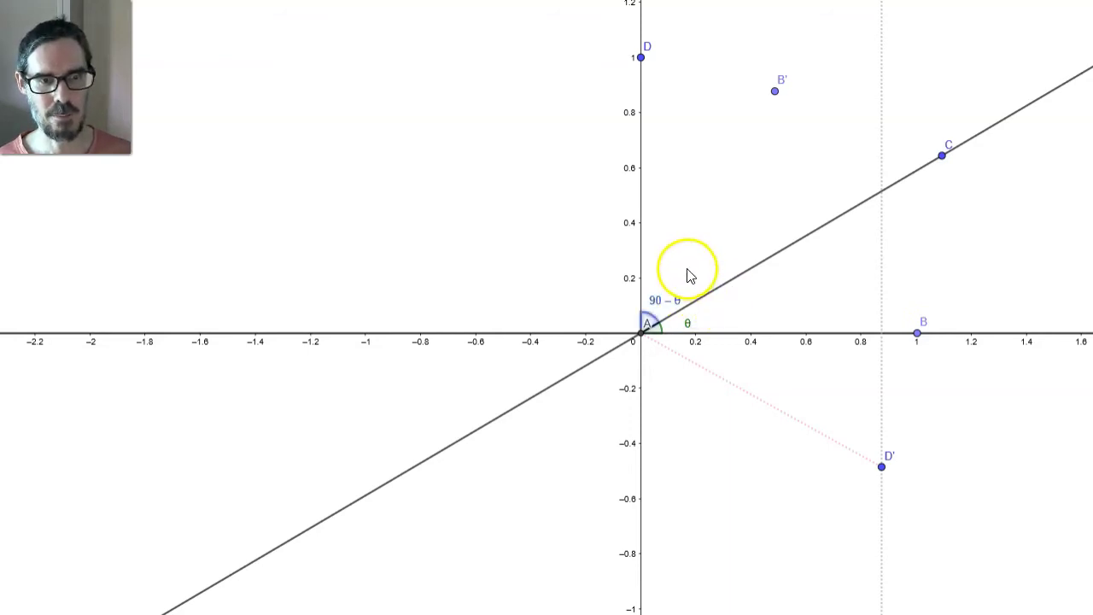
# Drag C to tilt line AC and test the 90 − θ angle, then return it near its original angle
pyautogui.moveTo(942, 156)
pyautogui.mouseDown()
pyautogui.moveTo(924, 104)
pyautogui.moveTo(846, 25)
pyautogui.moveTo(884, 40)
pyautogui.moveTo(955, 159)
pyautogui.mouseUp()
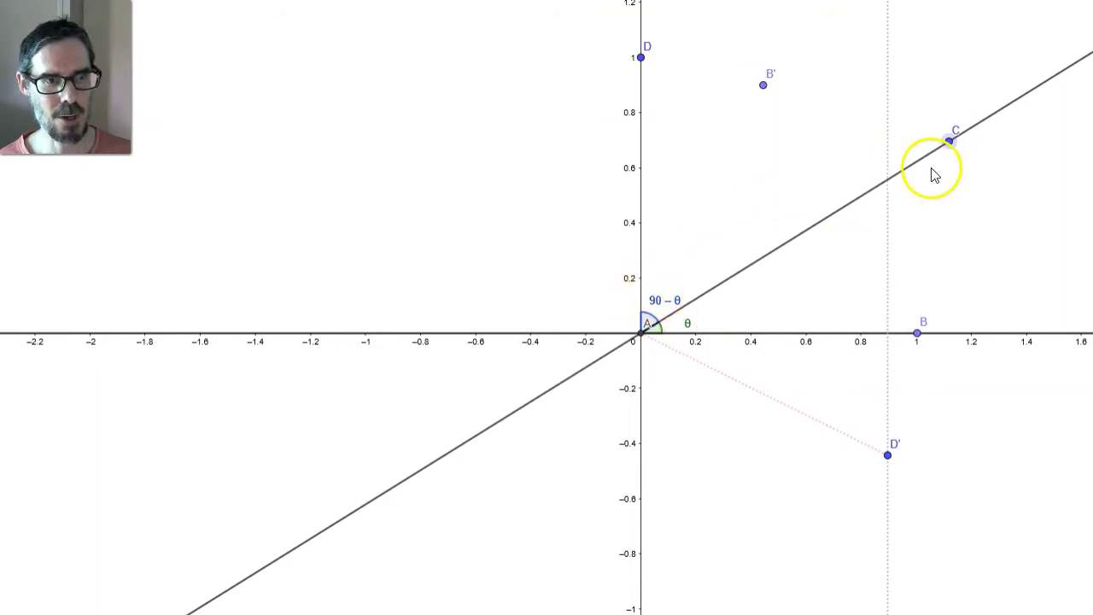
pyautogui.moveTo(948, 143); pyautogui.dragTo(1009, 135)
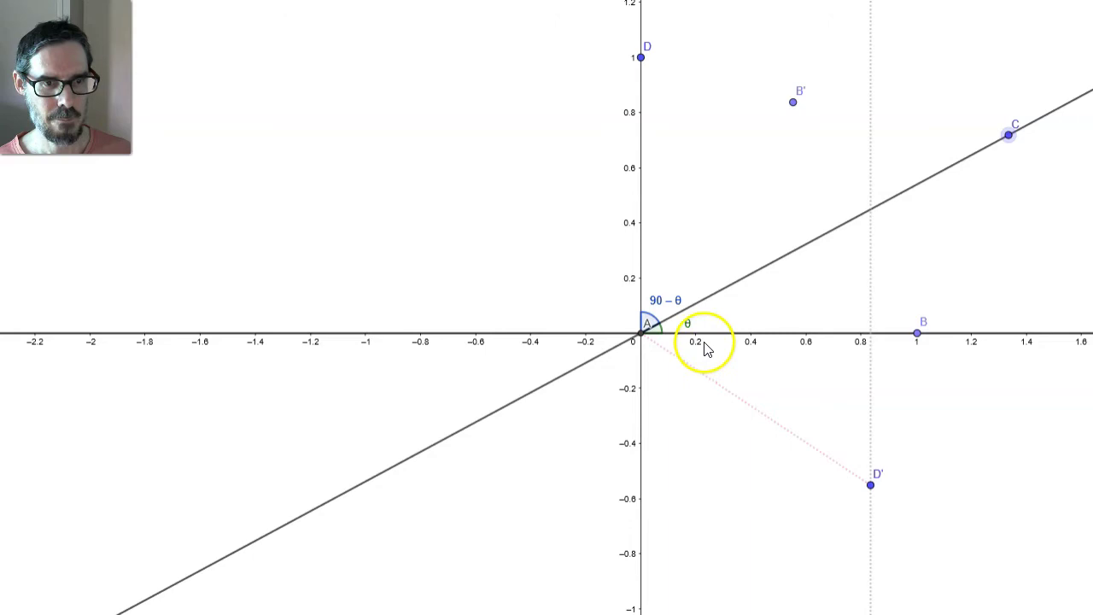
pyautogui.moveTo(1009, 135); pyautogui.dragTo(996, 109)
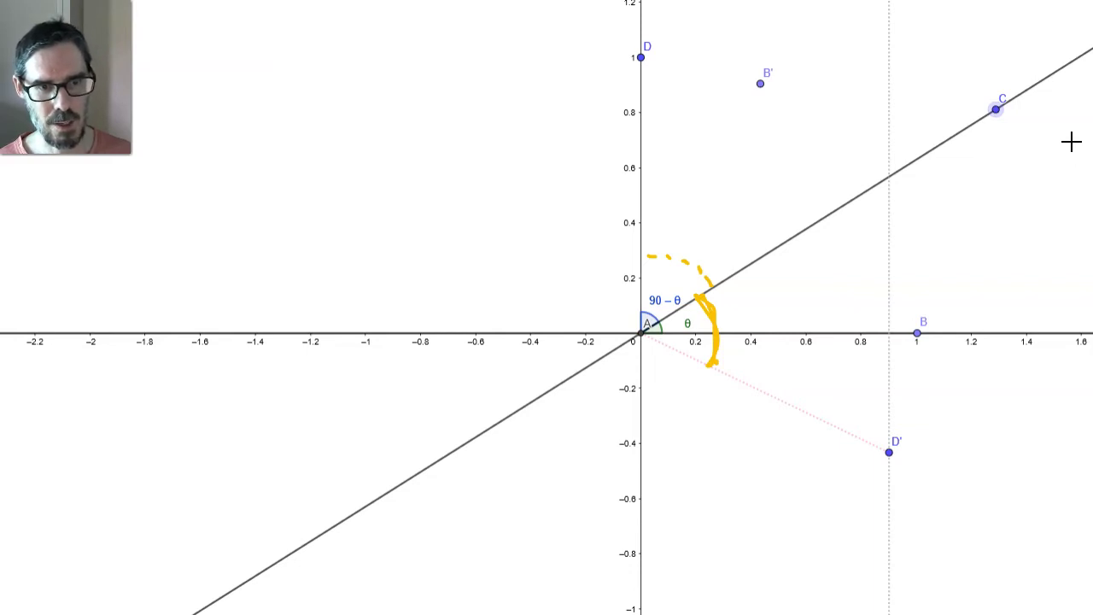
# Handwrite the 90 − θ label beside the yellow angle arc, with notes below it
pyautogui.moveTo(736, 306)
pyautogui.mouseDown()
pyautogui.moveTo(732, 324)
pyautogui.moveTo(752, 311)
pyautogui.moveTo(818, 321)
pyautogui.moveTo(832, 308)
pyautogui.mouseUp()
pyautogui.moveTo(813, 316); pyautogui.dragTo(843, 311)
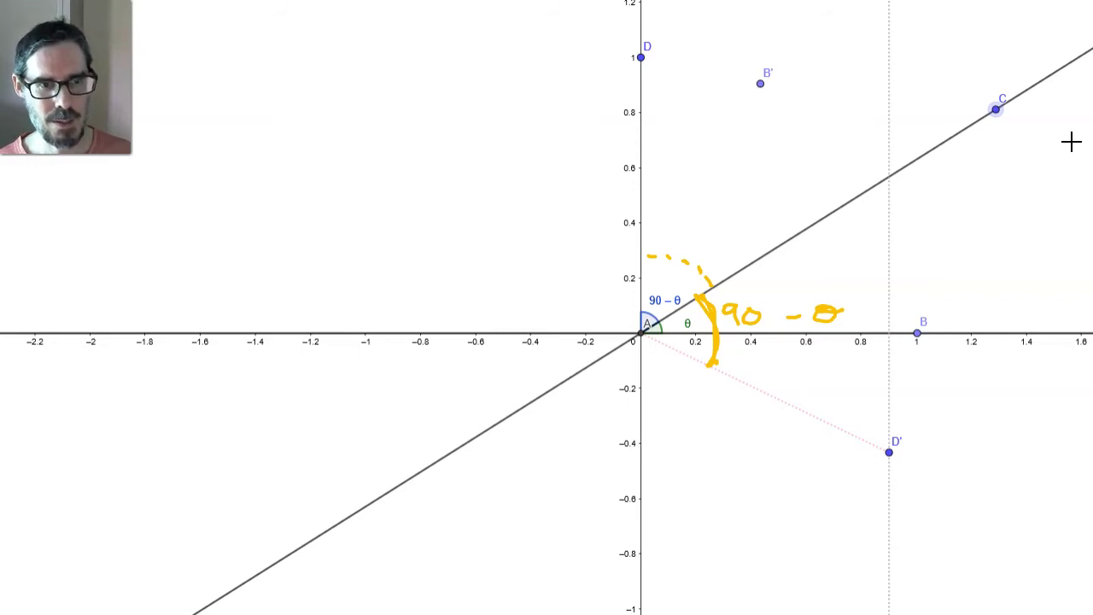
pyautogui.moveTo(748, 336); pyautogui.dragTo(728, 378)
pyautogui.moveTo(739, 372)
pyautogui.mouseDown()
pyautogui.moveTo(751, 340)
pyautogui.moveTo(732, 379)
pyautogui.mouseUp()
pyautogui.moveTo(740, 374)
pyautogui.mouseDown()
pyautogui.moveTo(760, 340)
pyautogui.moveTo(750, 366)
pyautogui.mouseUp()
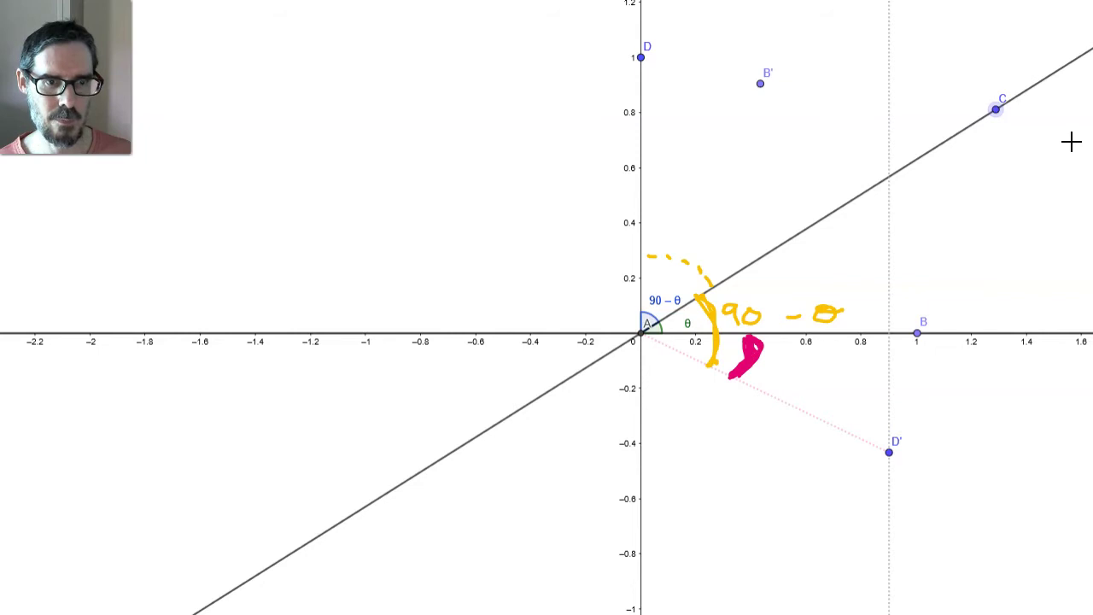
# Trace the 90 − θ arc, circle θ at A, and label the lower angle 90 − 2θ
pyautogui.moveTo(699, 298)
pyautogui.mouseDown()
pyautogui.moveTo(712, 329)
pyautogui.moveTo(701, 360)
pyautogui.mouseUp()
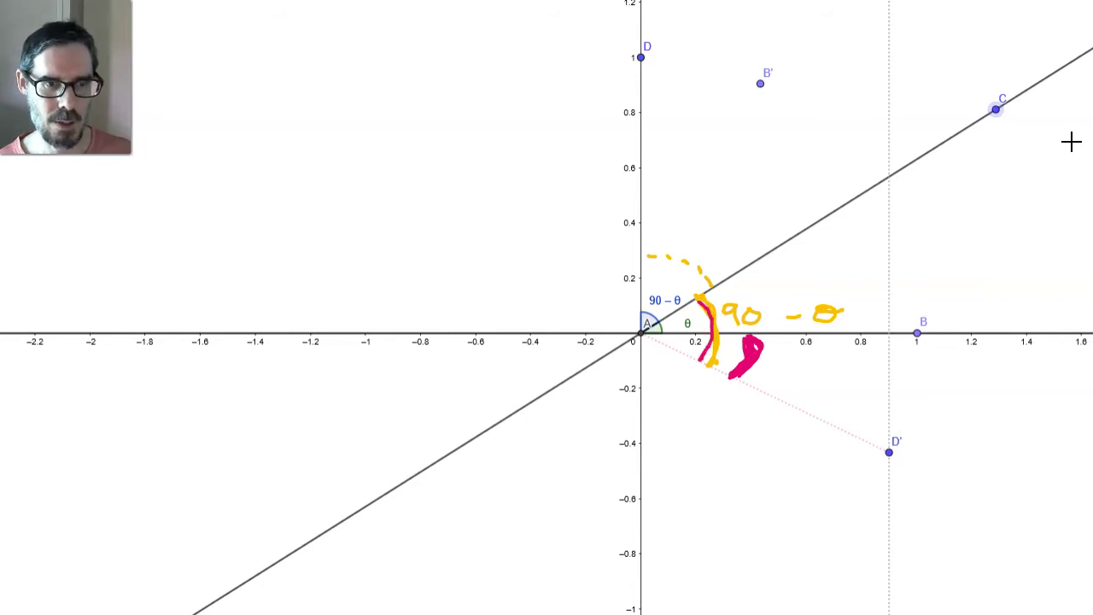
pyautogui.moveTo(699, 313)
pyautogui.mouseDown()
pyautogui.moveTo(674, 328)
pyautogui.moveTo(707, 316)
pyautogui.mouseUp()
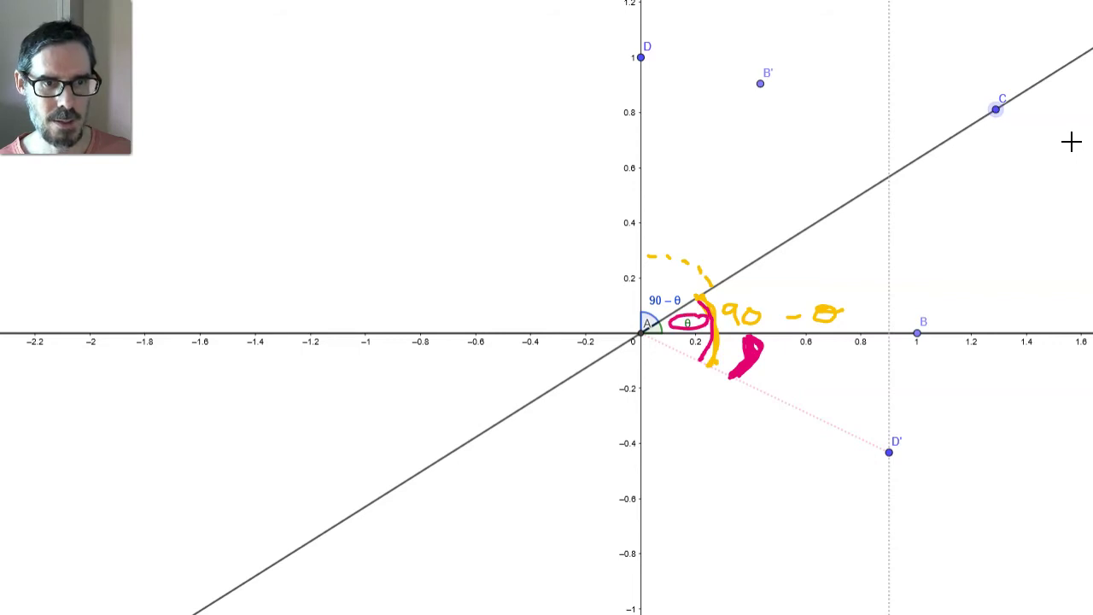
pyautogui.moveTo(781, 357); pyautogui.dragTo(777, 377)
pyautogui.moveTo(792, 359)
pyautogui.mouseDown()
pyautogui.moveTo(782, 366)
pyautogui.moveTo(857, 369)
pyautogui.moveTo(868, 357)
pyautogui.mouseUp()
pyautogui.moveTo(851, 363); pyautogui.dragTo(879, 362)
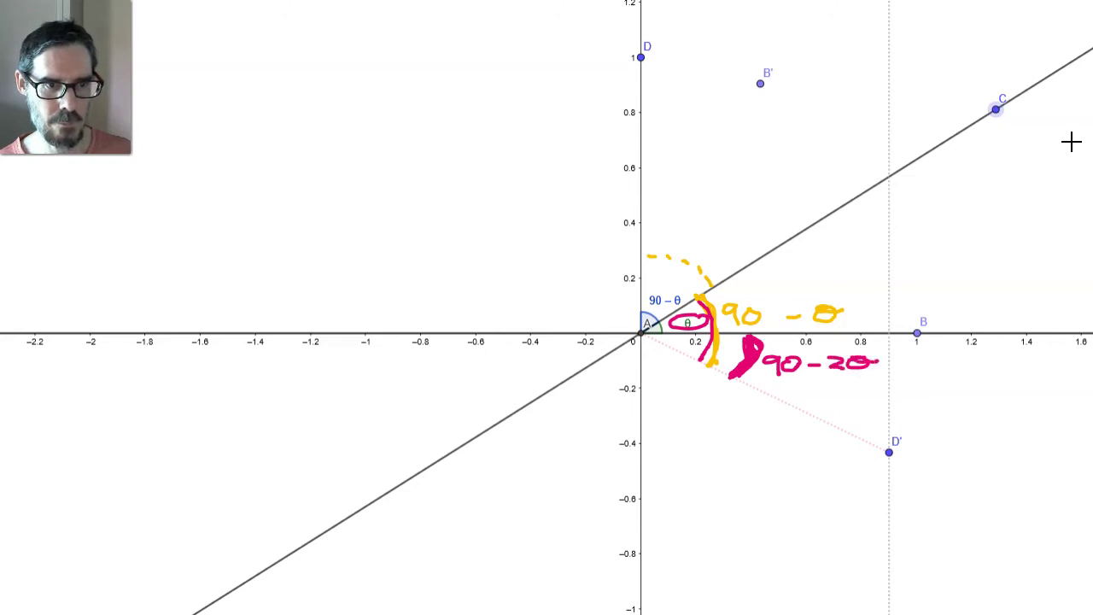
# Clear the handwritten notes and drag C to vary the angle θ
pyautogui.press('Escape')
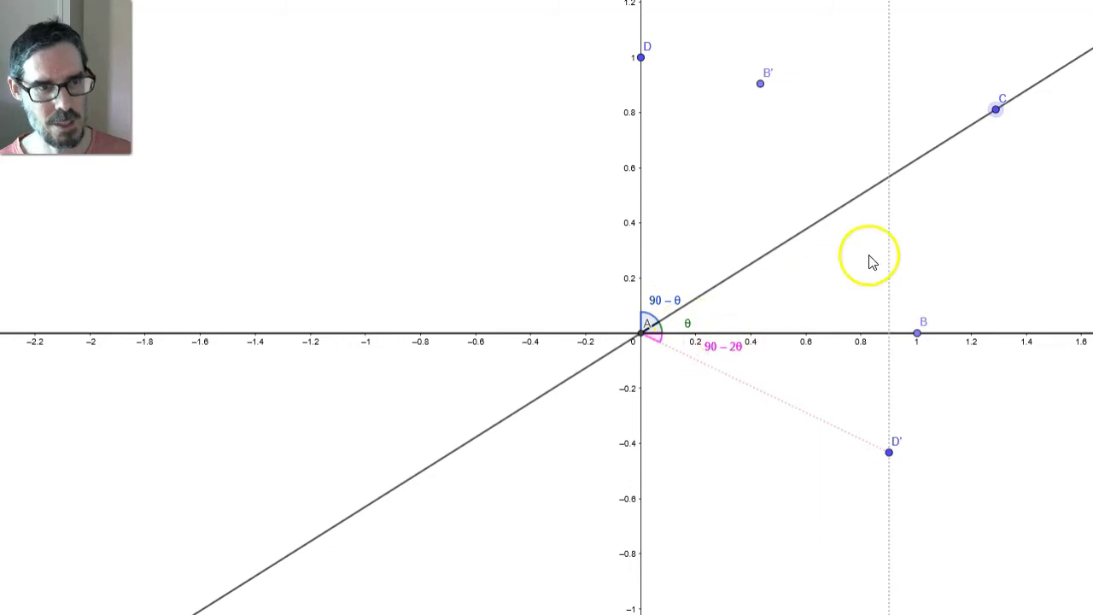
pyautogui.moveTo(998, 114)
pyautogui.mouseDown()
pyautogui.moveTo(983, 80)
pyautogui.moveTo(1001, 123)
pyautogui.moveTo(998, 229)
pyautogui.moveTo(1003, 100)
pyautogui.moveTo(1005, 120)
pyautogui.moveTo(1007, 109)
pyautogui.mouseUp()
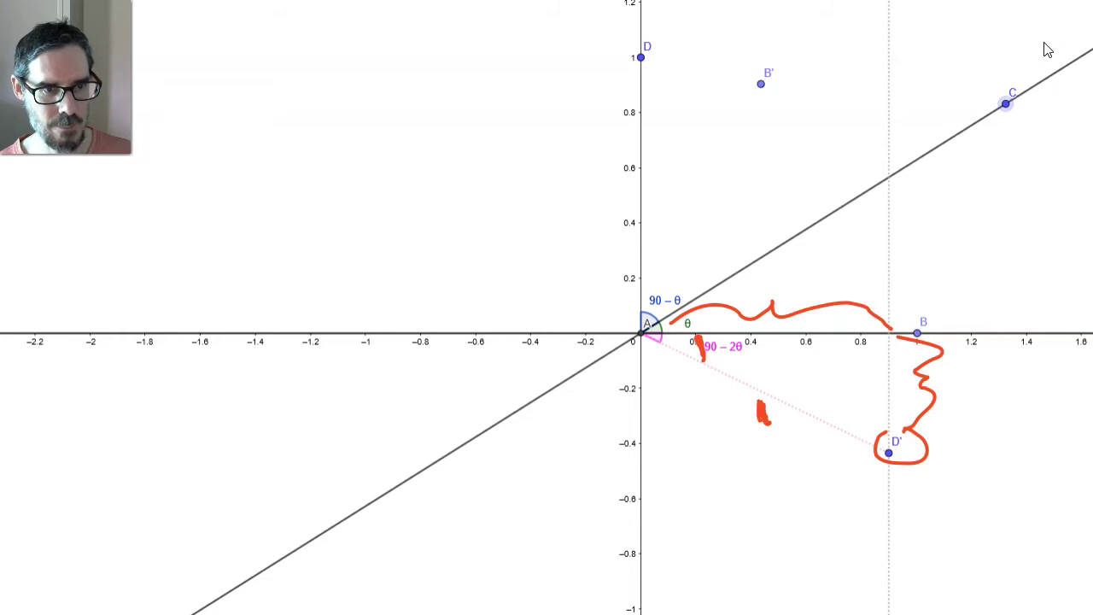
# Clear the red notes, then mark 90 − 2θ at A, 2θ at D', and a right angle near x≈0.9
pyautogui.click(1078, 122)
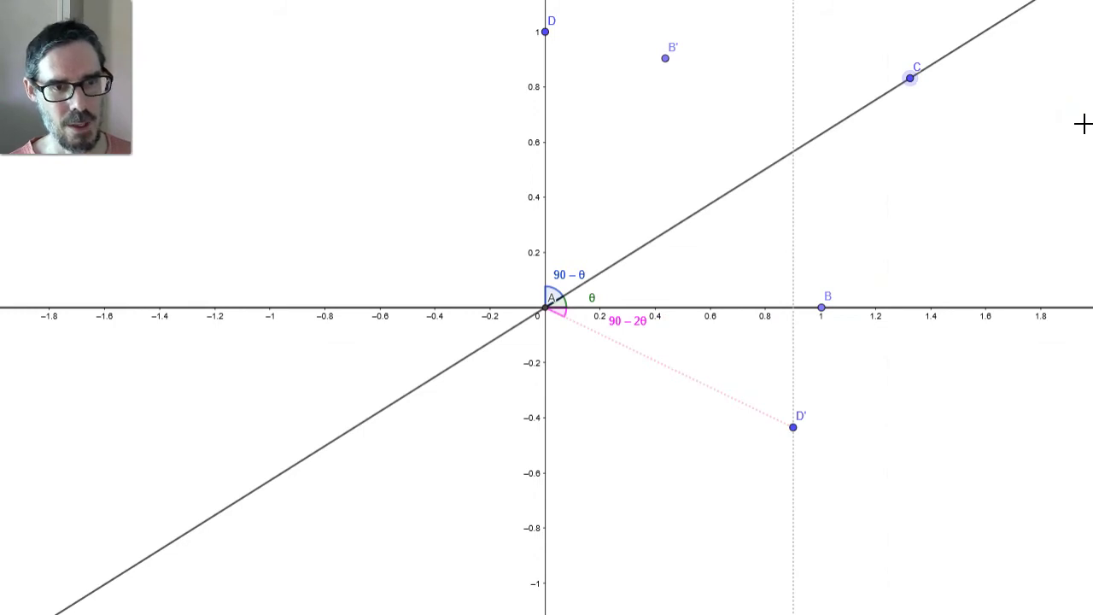
pyautogui.moveTo(596, 311); pyautogui.dragTo(601, 331)
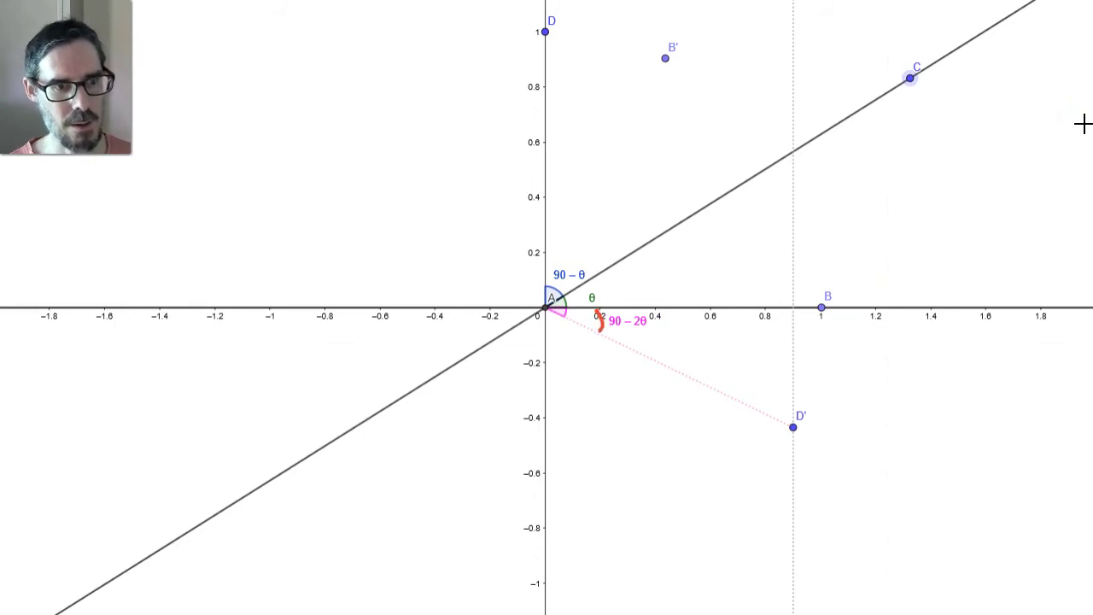
pyautogui.moveTo(791, 391)
pyautogui.mouseDown()
pyautogui.moveTo(756, 404)
pyautogui.moveTo(793, 391)
pyautogui.mouseUp()
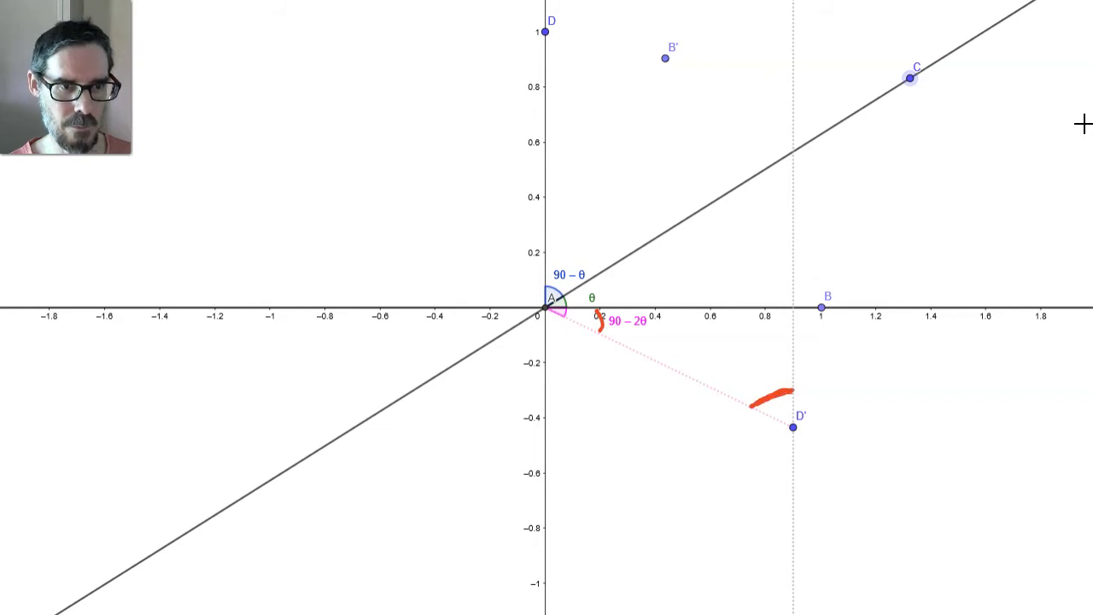
pyautogui.moveTo(781, 309); pyautogui.dragTo(792, 323)
pyautogui.moveTo(753, 374)
pyautogui.mouseDown()
pyautogui.moveTo(773, 384)
pyautogui.moveTo(796, 367)
pyautogui.moveTo(809, 373)
pyautogui.mouseUp()
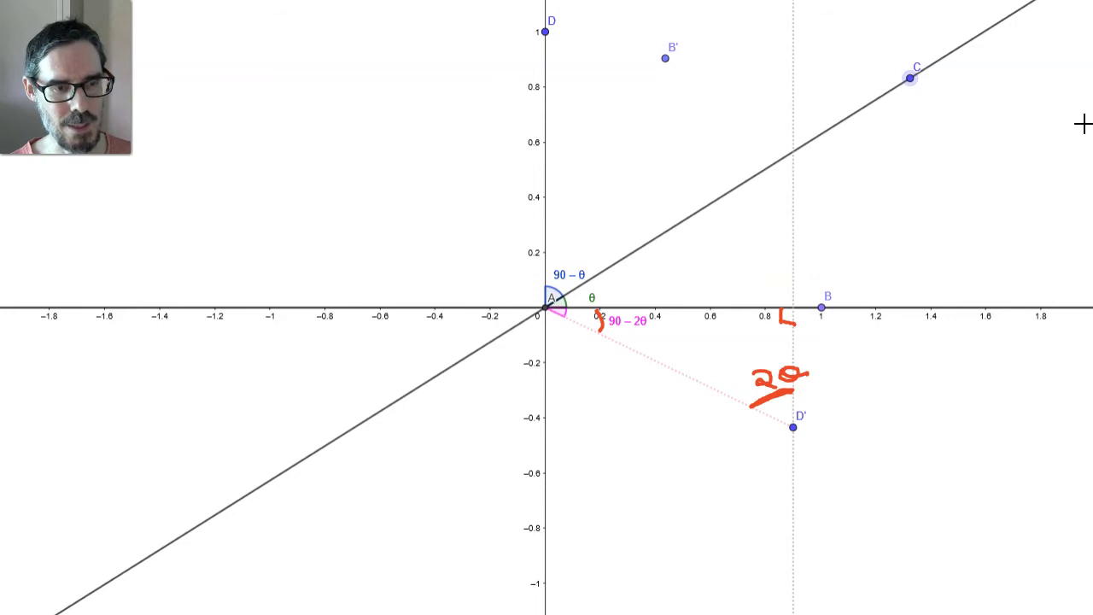
# Brace the horizontal distance along the x-axis and begin D' coordinates as (sin 2θ,
pyautogui.moveTo(825, 408); pyautogui.dragTo(826, 444)
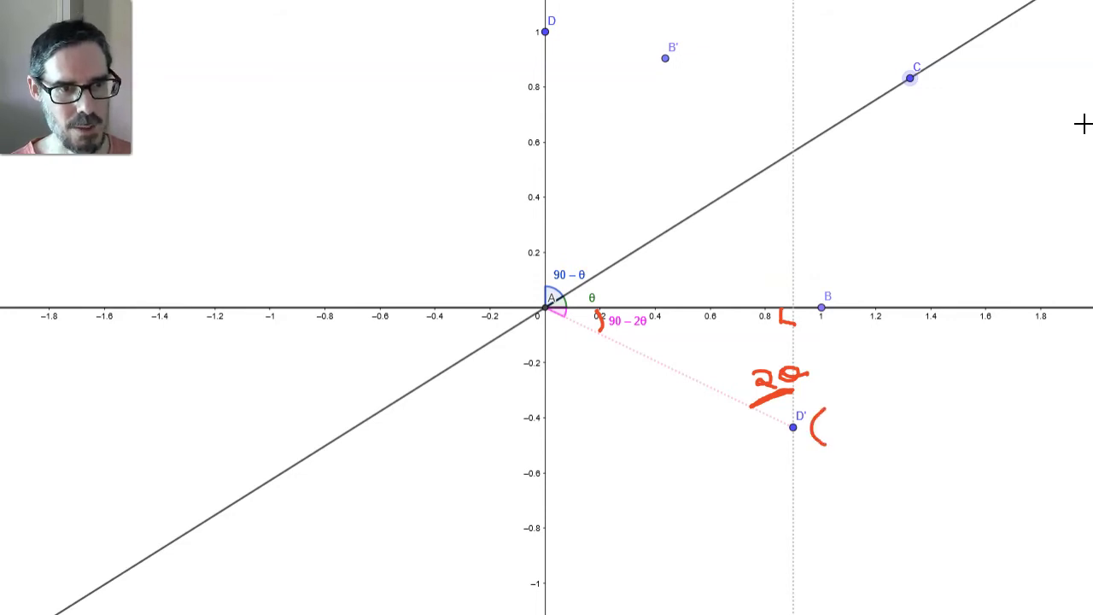
pyautogui.moveTo(581, 302); pyautogui.dragTo(803, 297)
pyautogui.moveTo(762, 407); pyautogui.dragTo(797, 392)
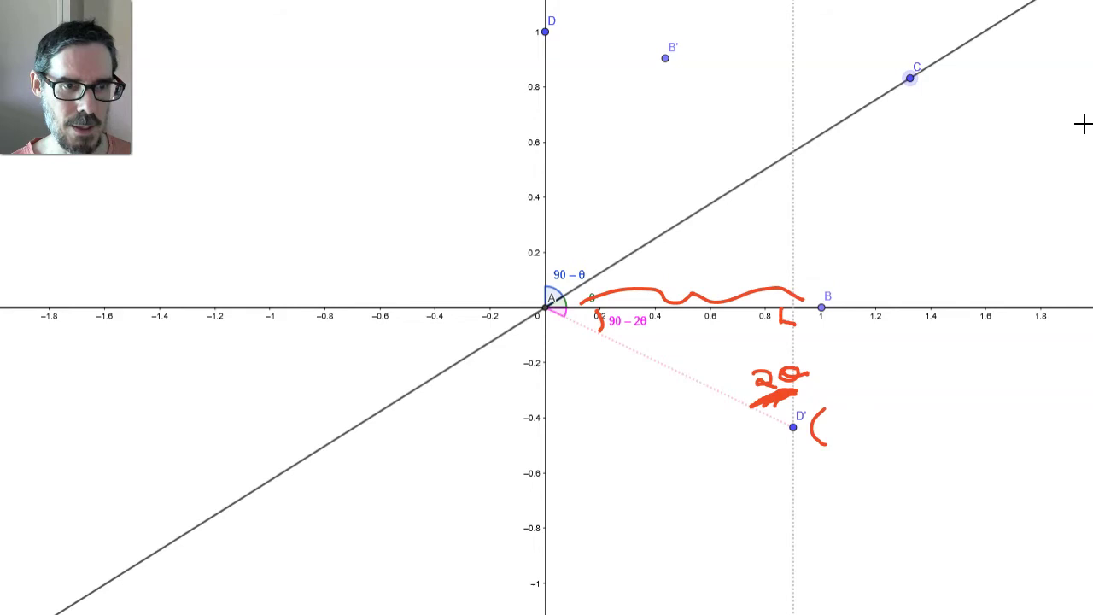
pyautogui.moveTo(843, 421)
pyautogui.mouseDown()
pyautogui.moveTo(834, 432)
pyautogui.moveTo(914, 431)
pyautogui.mouseUp()
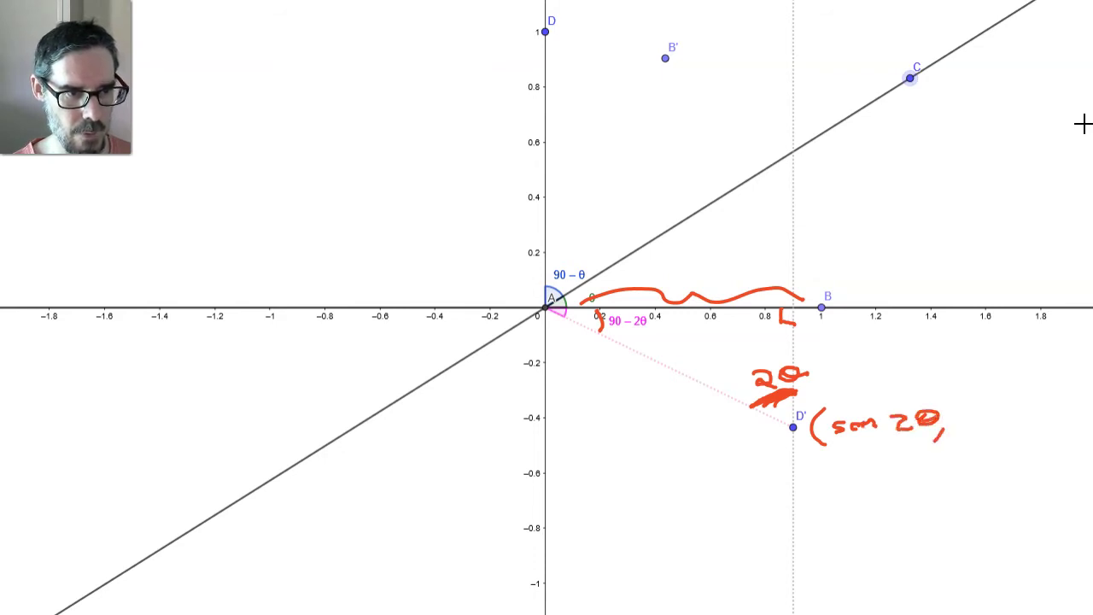
# Draw a bracket marking the vertical drop from the x-axis to D'
pyautogui.moveTo(806, 316); pyautogui.dragTo(821, 363)
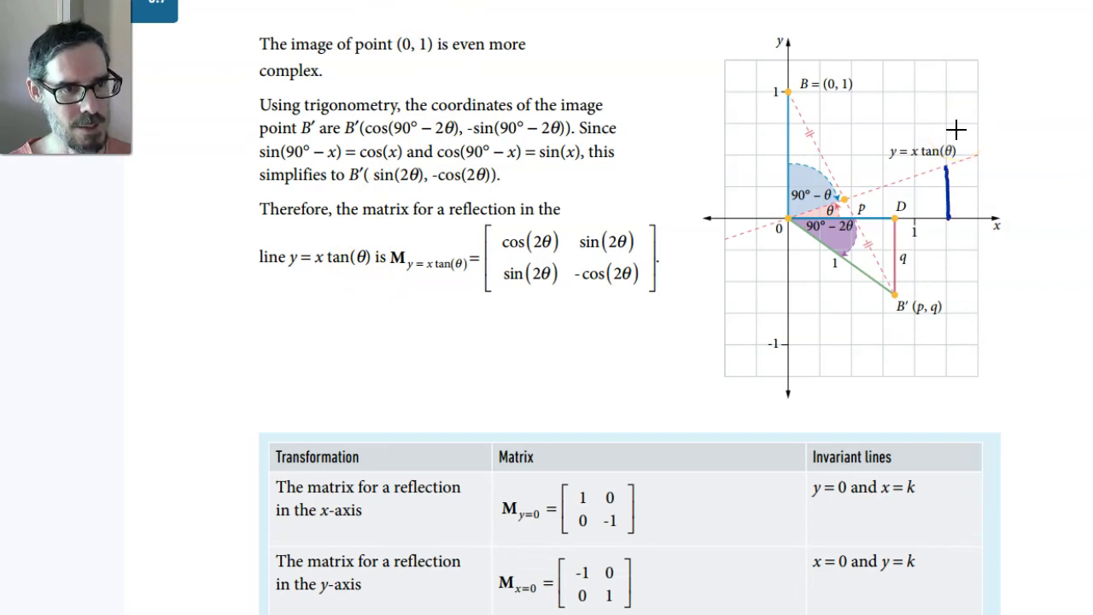
pyautogui.moveTo(879, 223); pyautogui.dragTo(789, 222)
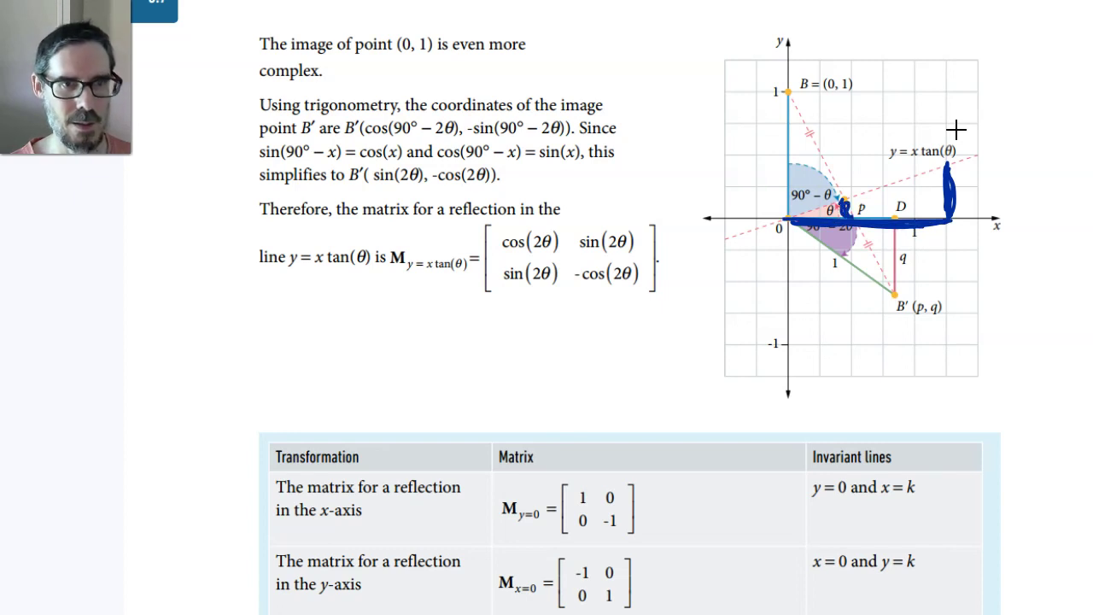
pyautogui.press('Escape')
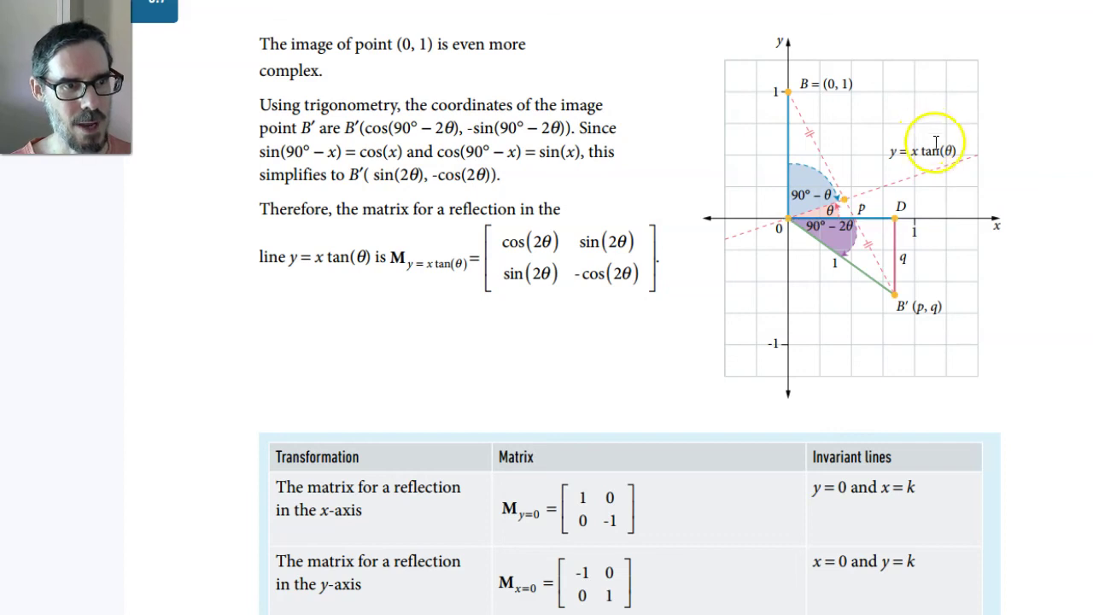